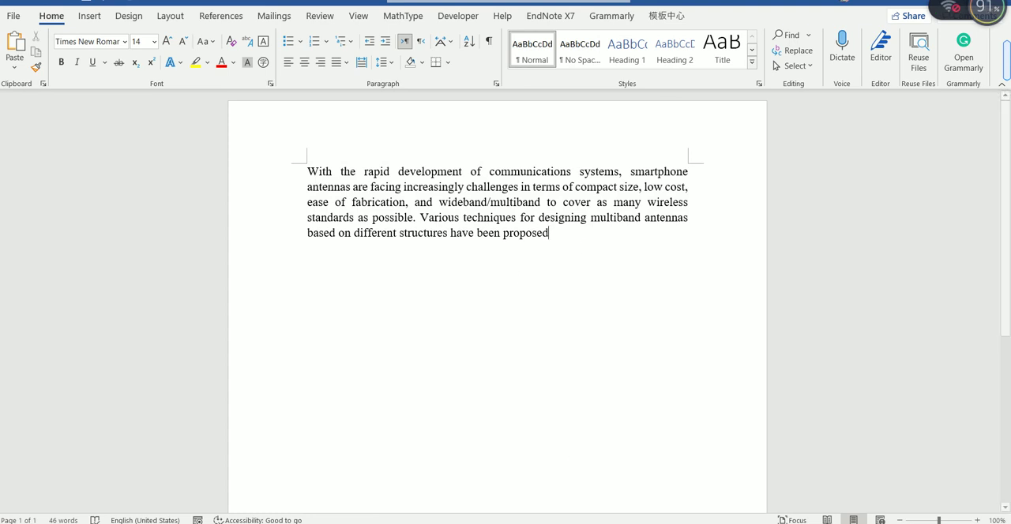
Step: Switch to Mendeley Desktop and add the PDF Design_of_915_MHz_Monopole_Antenna_for_I from the Literature review folder to the library
left_click(649, 517)
left_click(711, 493)
mouse_move(612, 521)
left_click(632, 481)
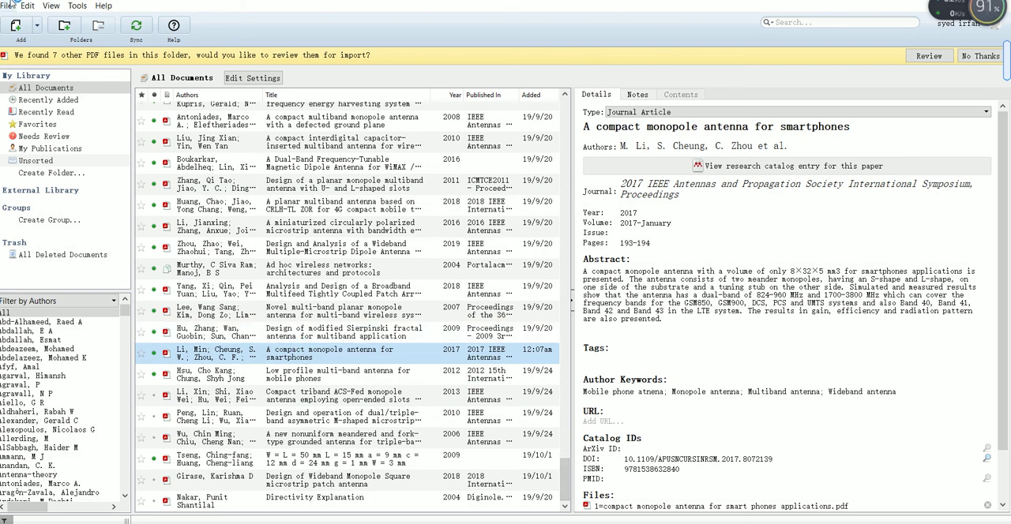
left_click(17, 26)
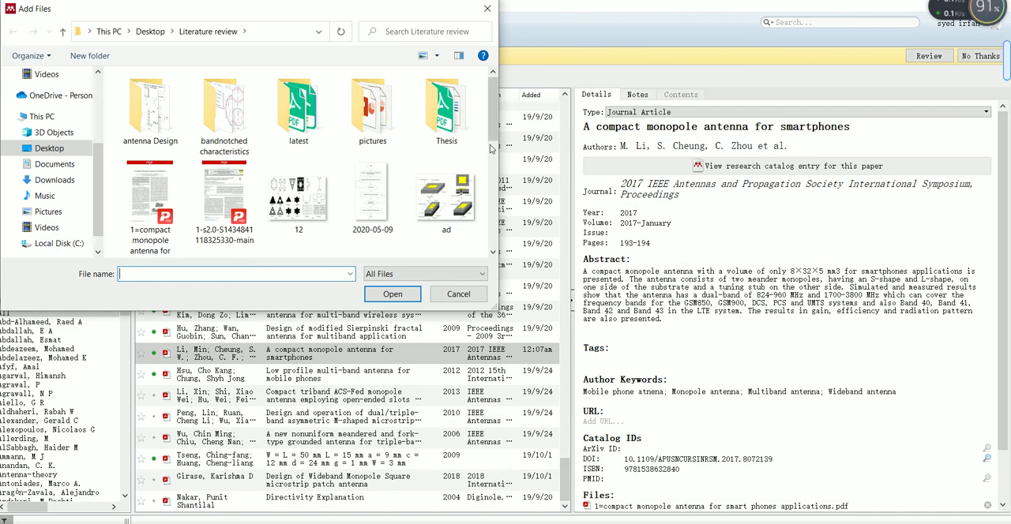
left_click_drag(493, 142, 502, 198)
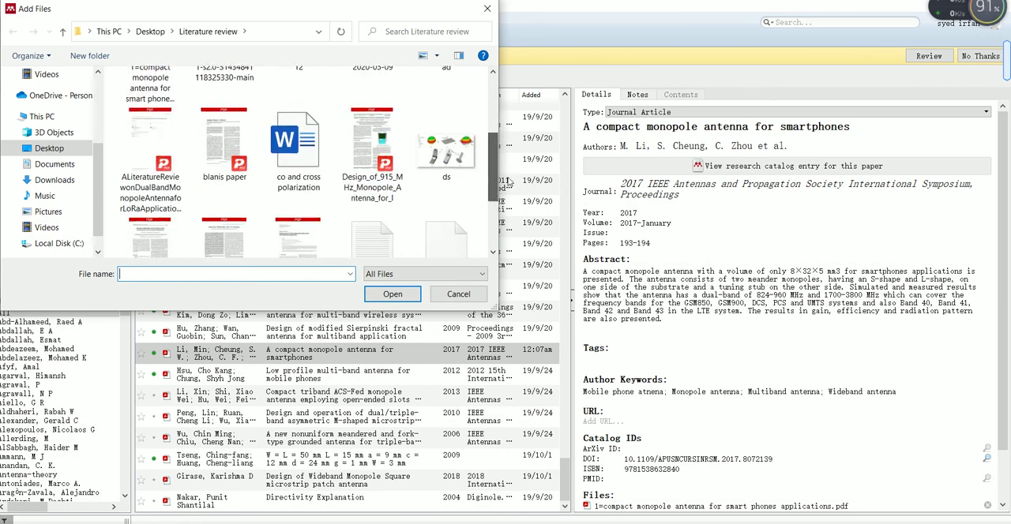
left_click(371, 170)
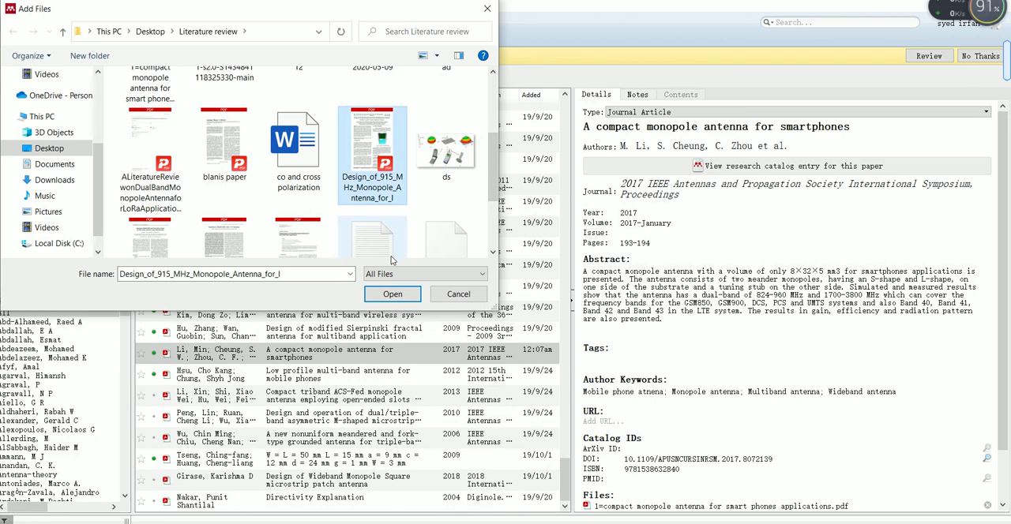
left_click(393, 294)
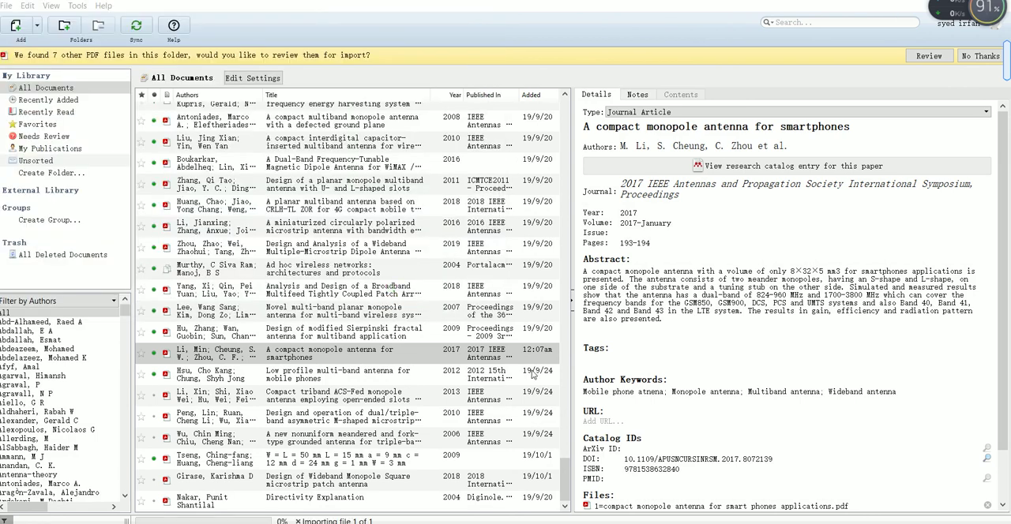
Step: Inspect the title, authors and remaining detail fields of the newly imported paper
left_click(710, 128)
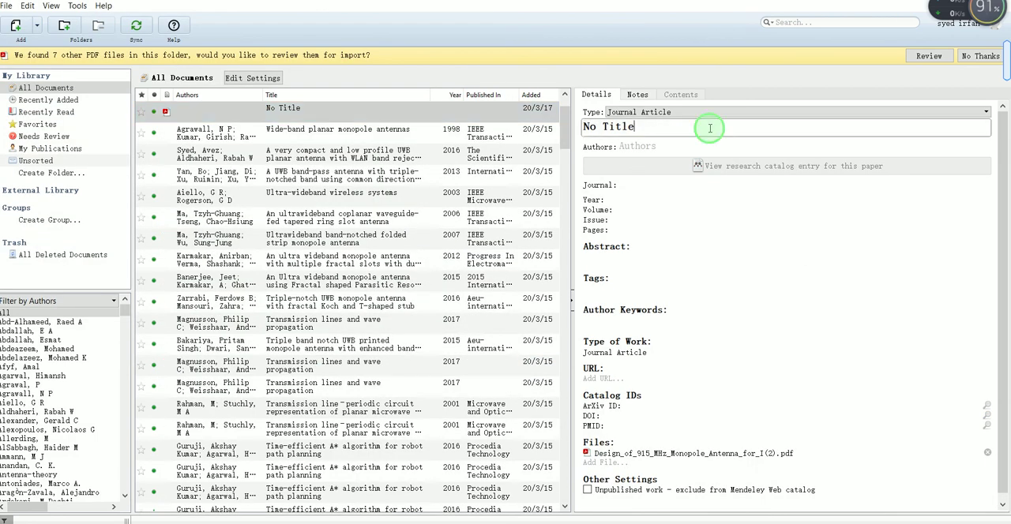
triple_click(670, 132)
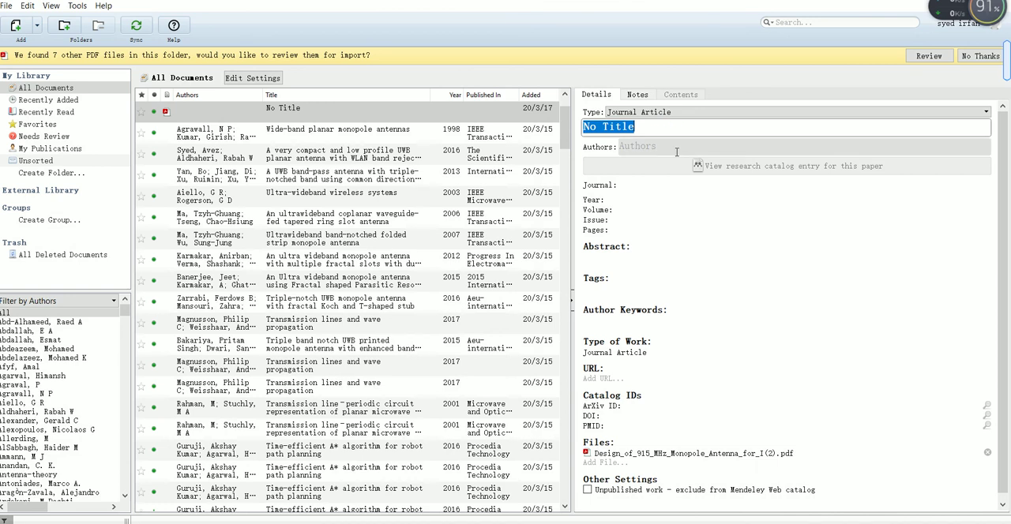
left_click(671, 147)
left_click(672, 172)
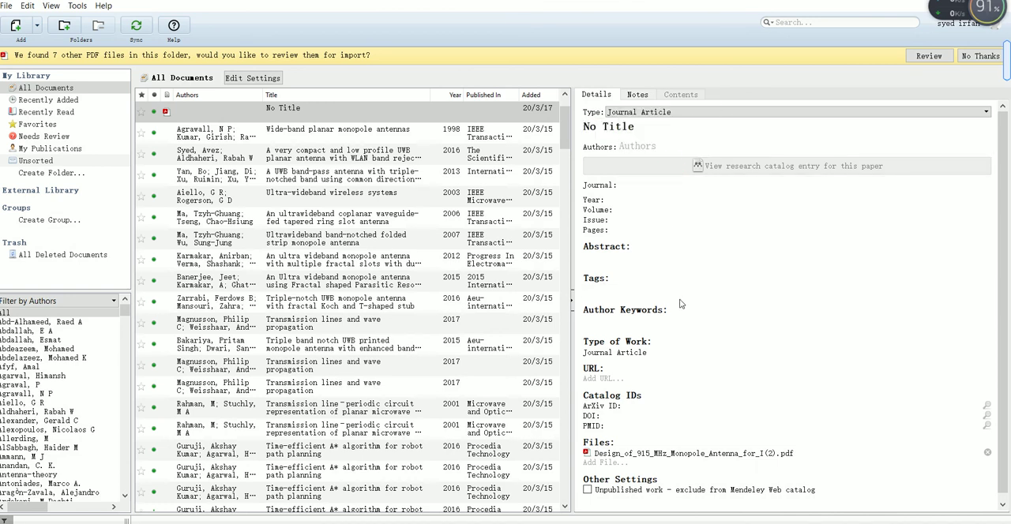
left_click(1002, 505)
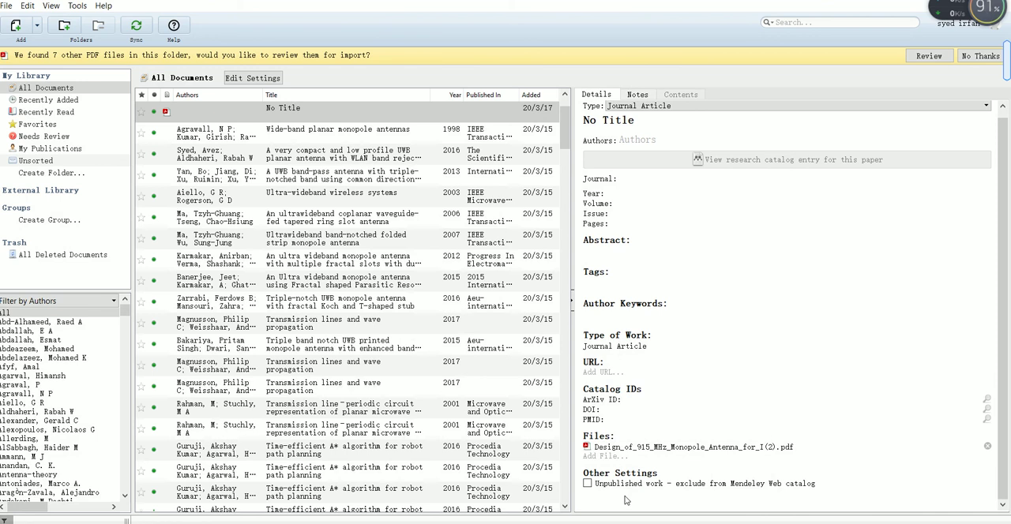
Step: Switch to Document10 in Word and start a Mendeley citation at the end of the paragraph, following "proposed"
mouse_move(573, 523)
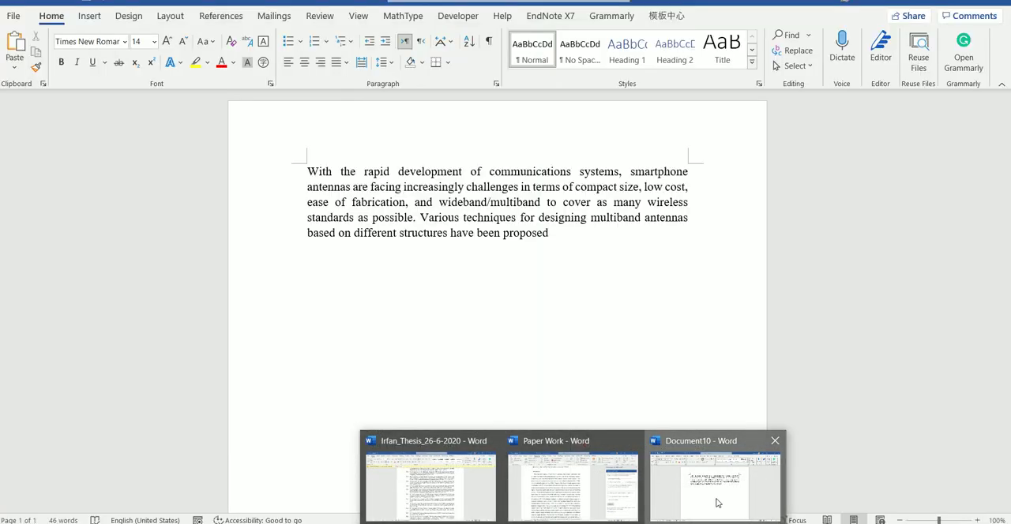
left_click(717, 504)
left_click(578, 250)
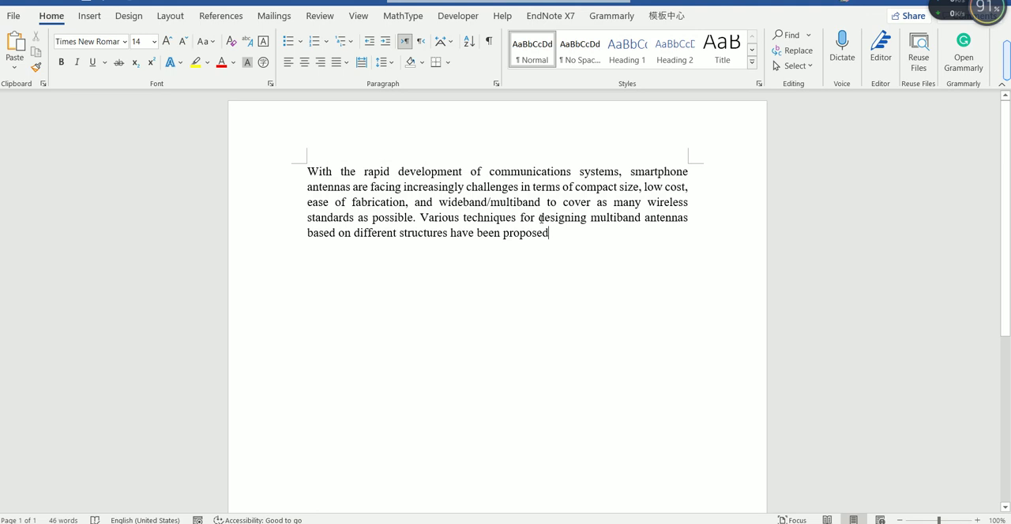
left_click(219, 22)
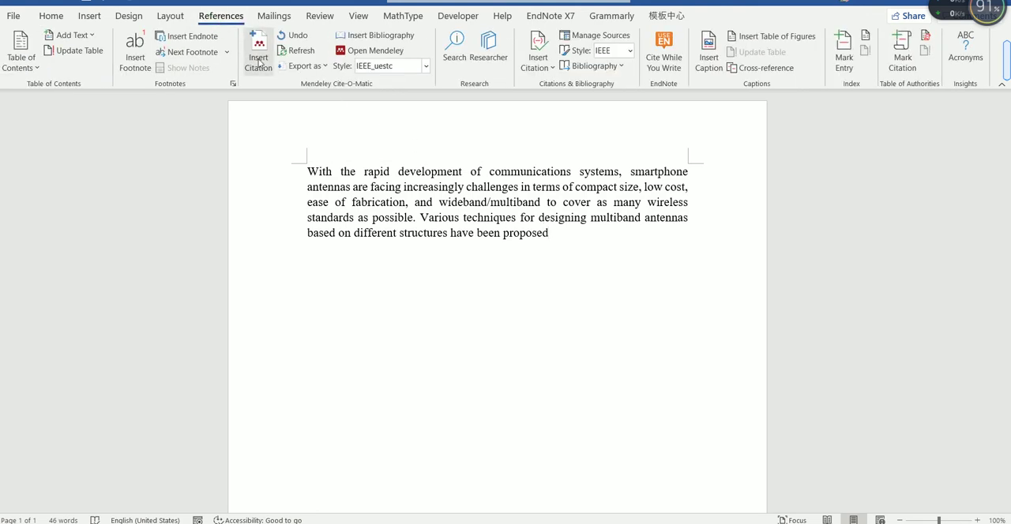
left_click(261, 61)
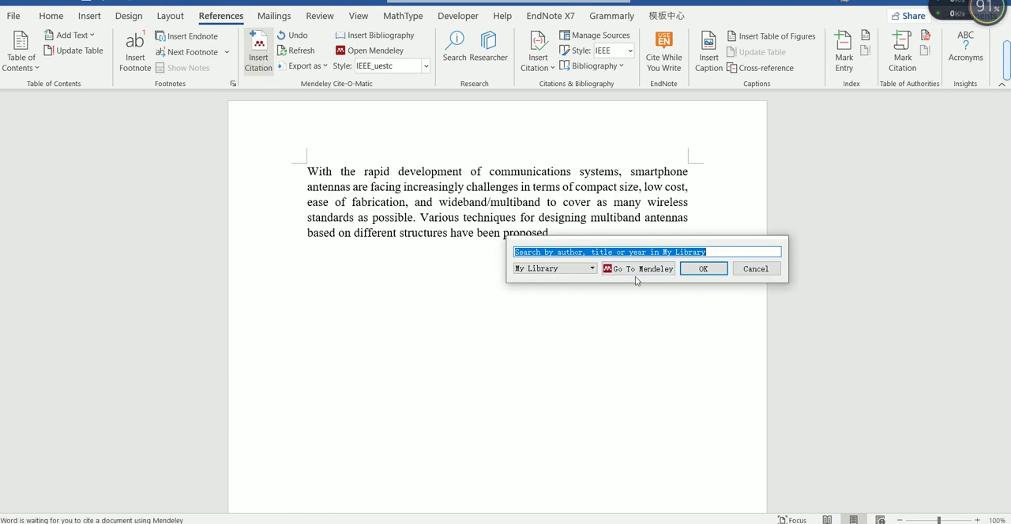
left_click(717, 252)
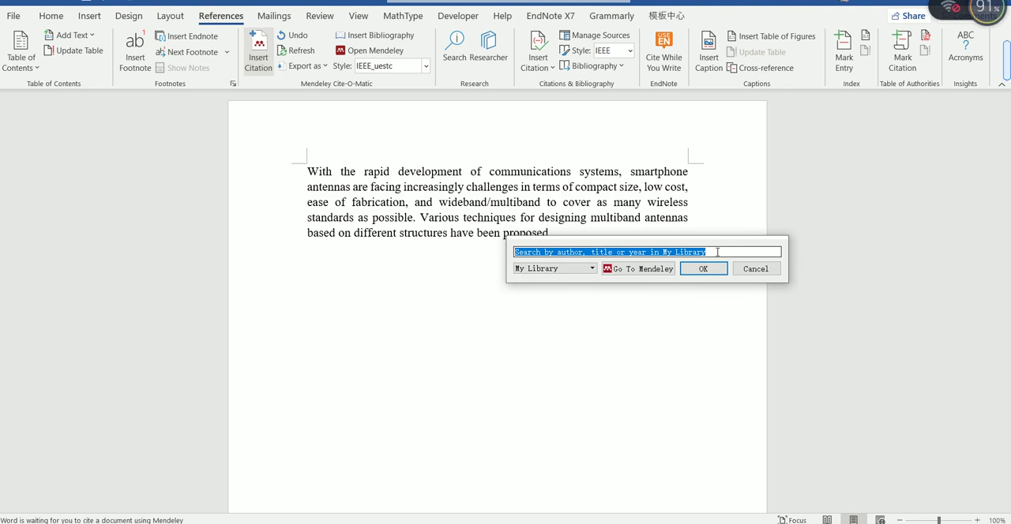
Step: Cite the 2017 book "Transmission lines and wave propagation" from the Mendeley library
left_click(653, 269)
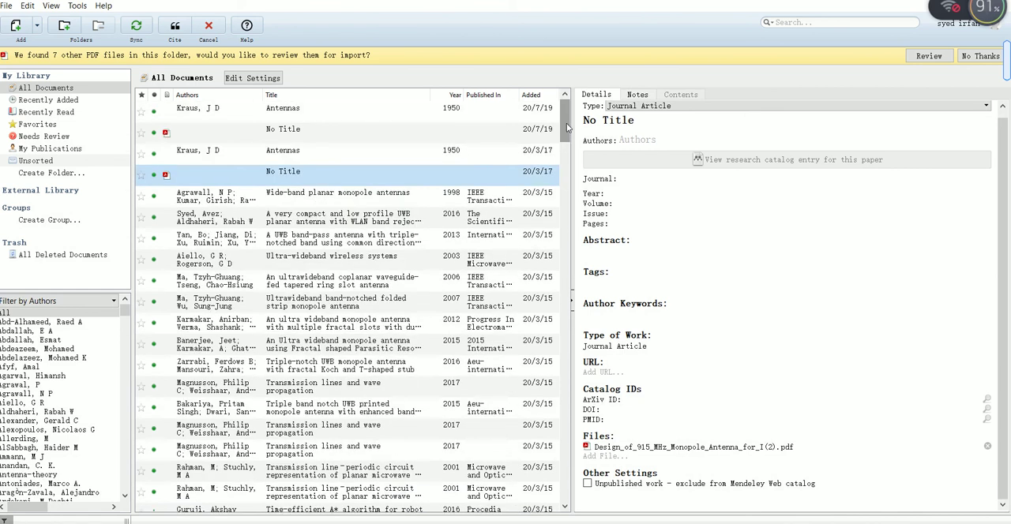
scroll(564, 152, "down", 2)
scroll(564, 153, "down", 2)
left_click(529, 194)
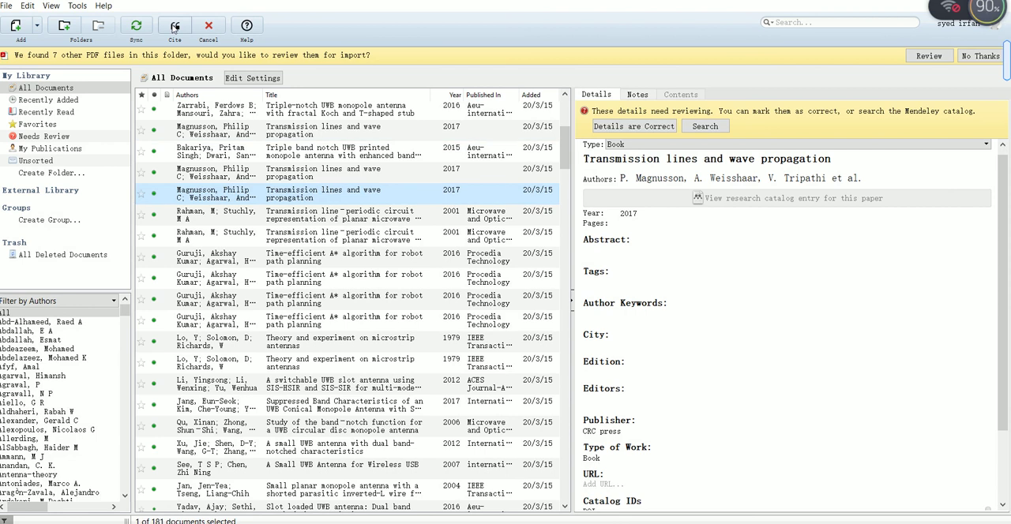
left_click(174, 26)
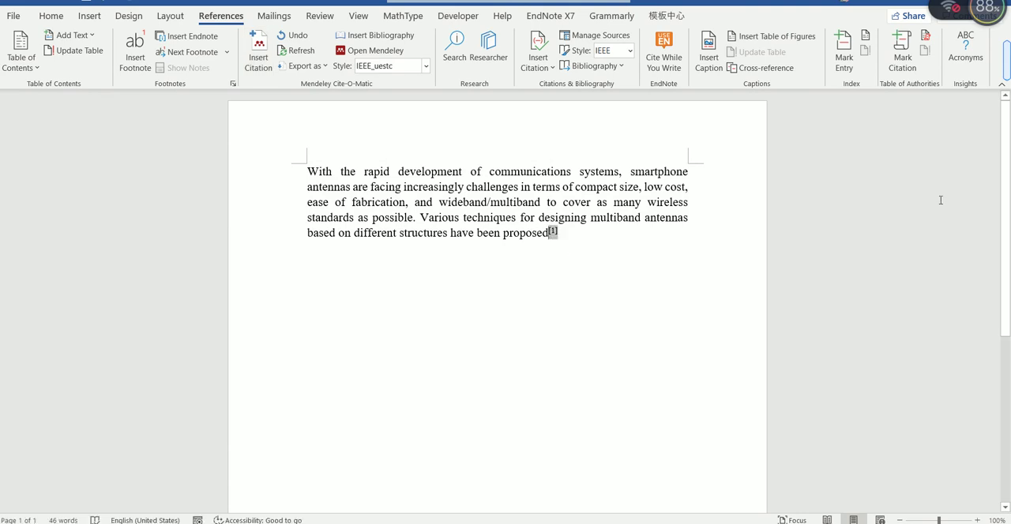
Step: Insert the Mendeley bibliography right behind the in-text citation at the end of the paragraph
scroll(1009, 202, "down", 8)
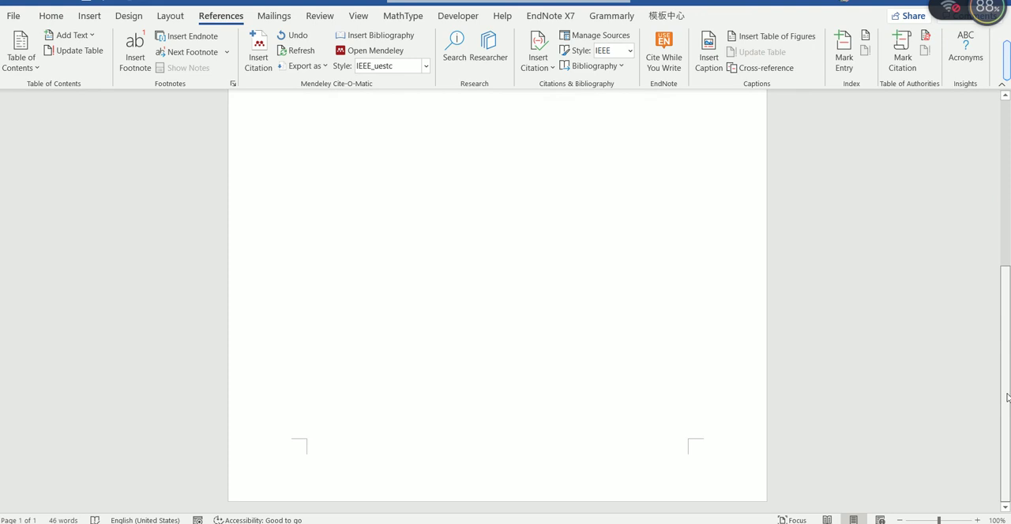
scroll(1008, 174, "up", 8)
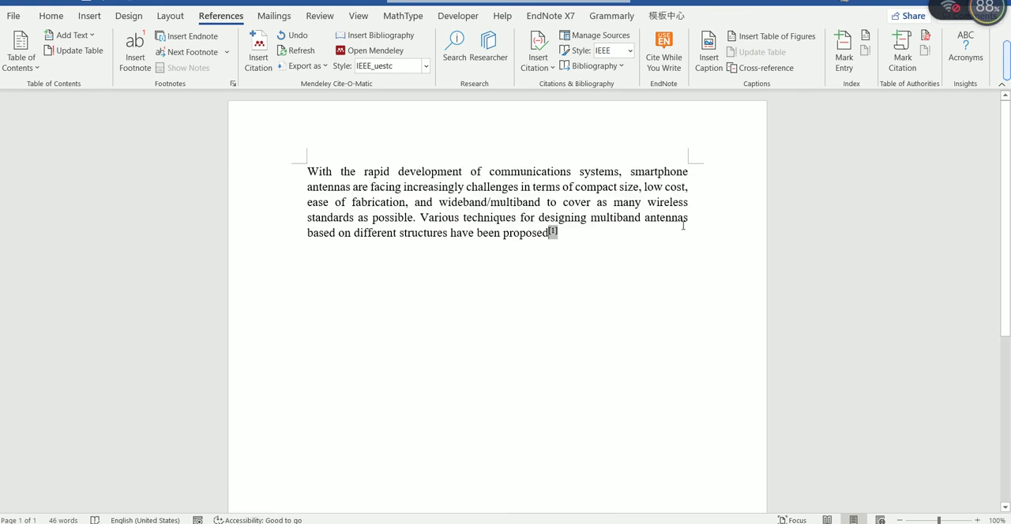
left_click(640, 239)
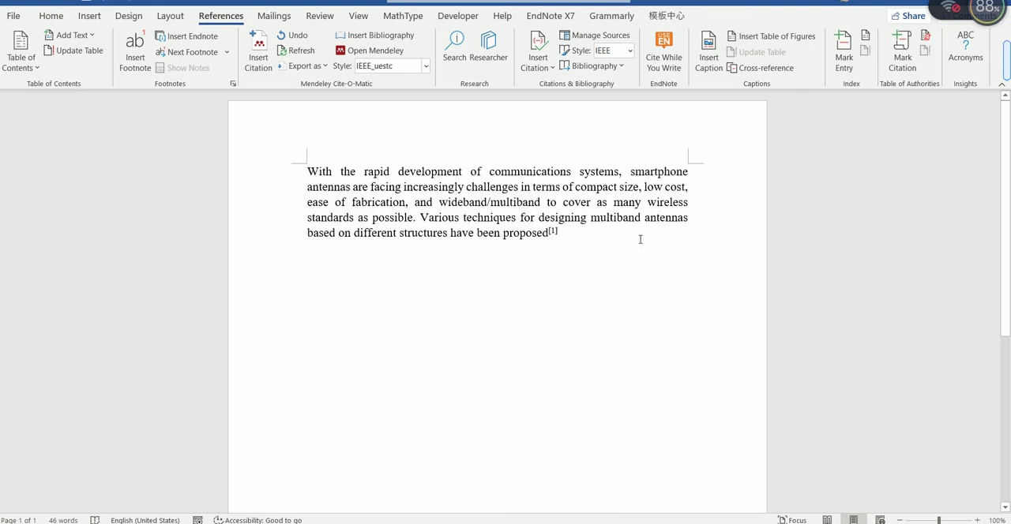
left_click(409, 39)
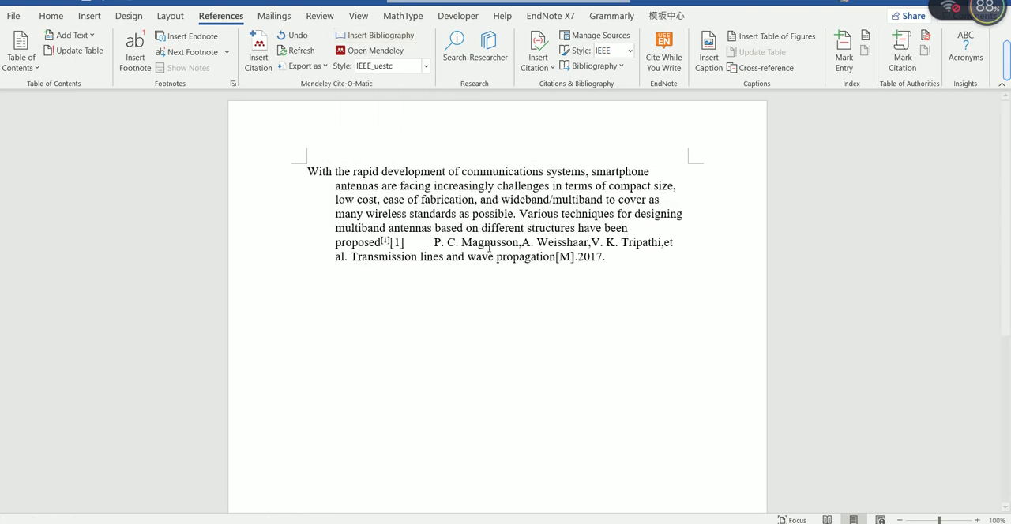
Step: Move the bibliography entry below the paragraph, separated from the in-text citation by several blank lines
left_click(387, 242)
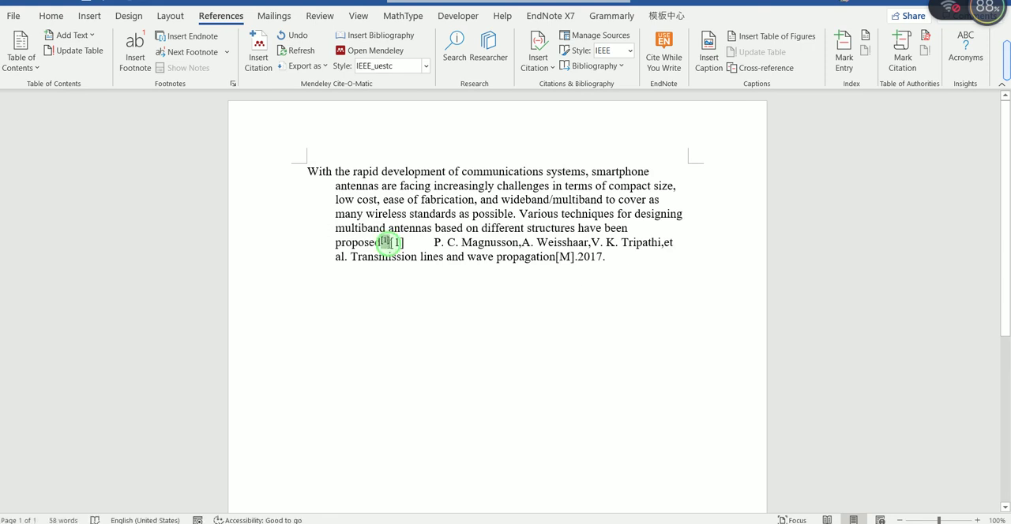
left_click(390, 243)
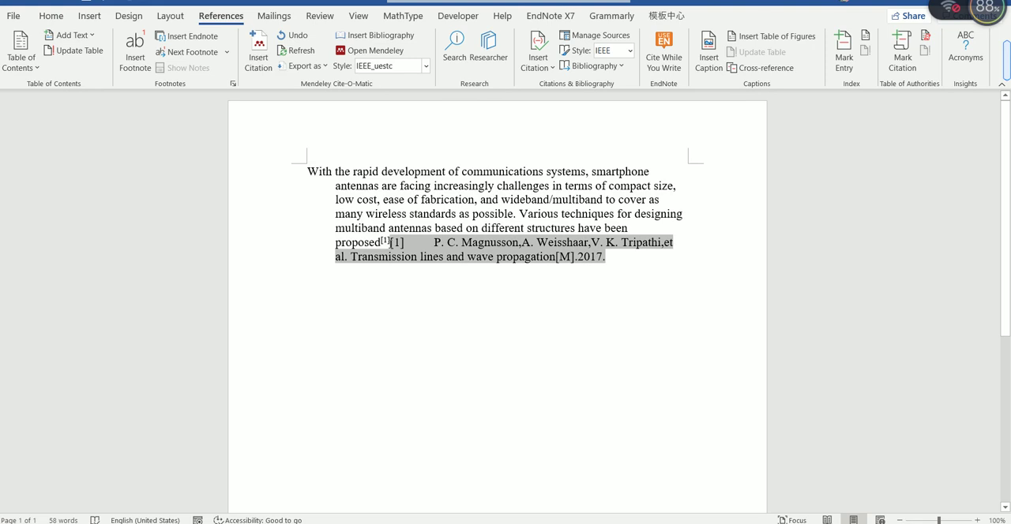
key("Return")
key("Return")
key("Return")
key("Return")
key("Return")
key("Return")
key("Return")
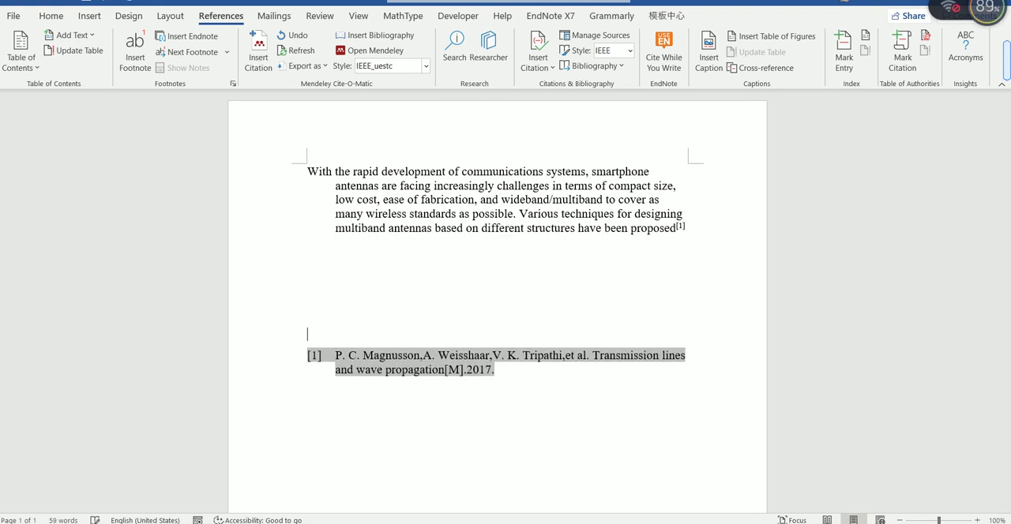
left_click(646, 342)
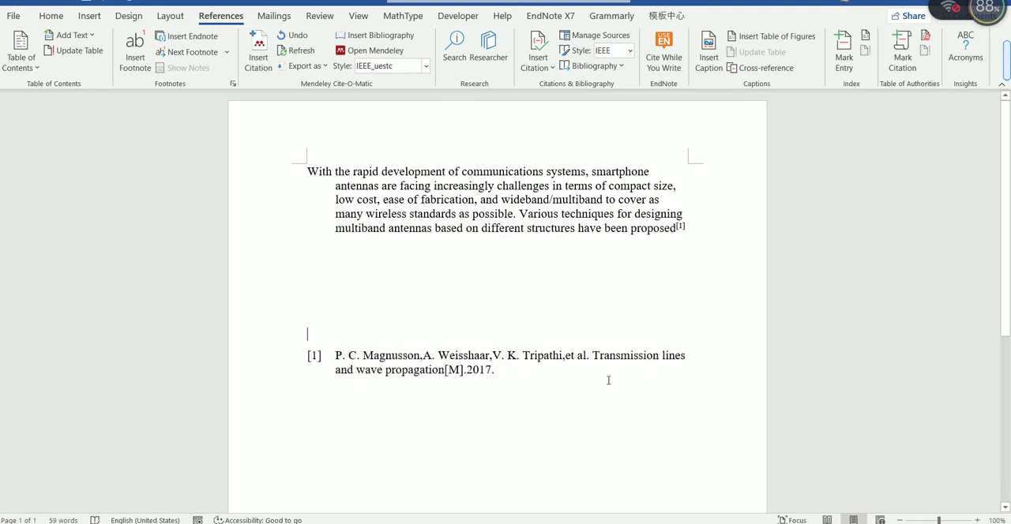
left_click(608, 381)
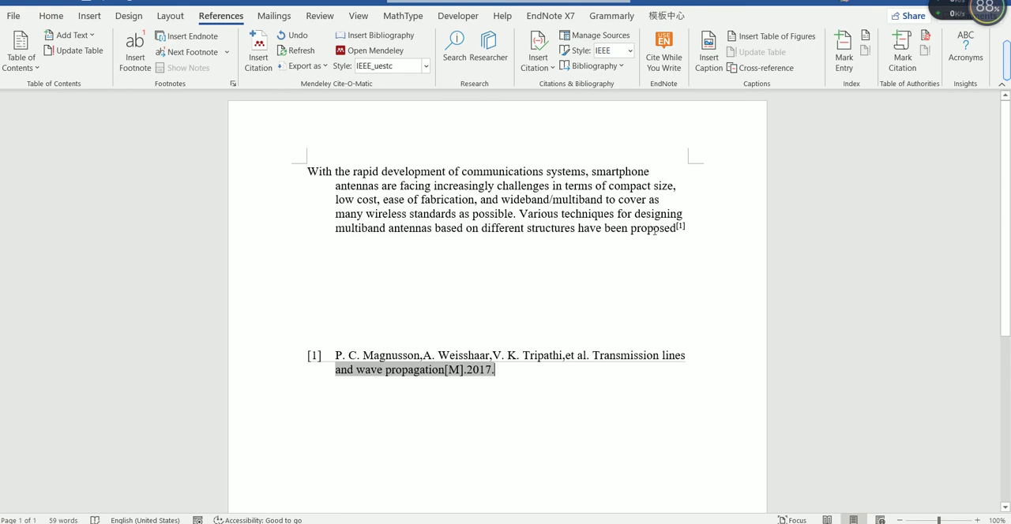
left_click(682, 226)
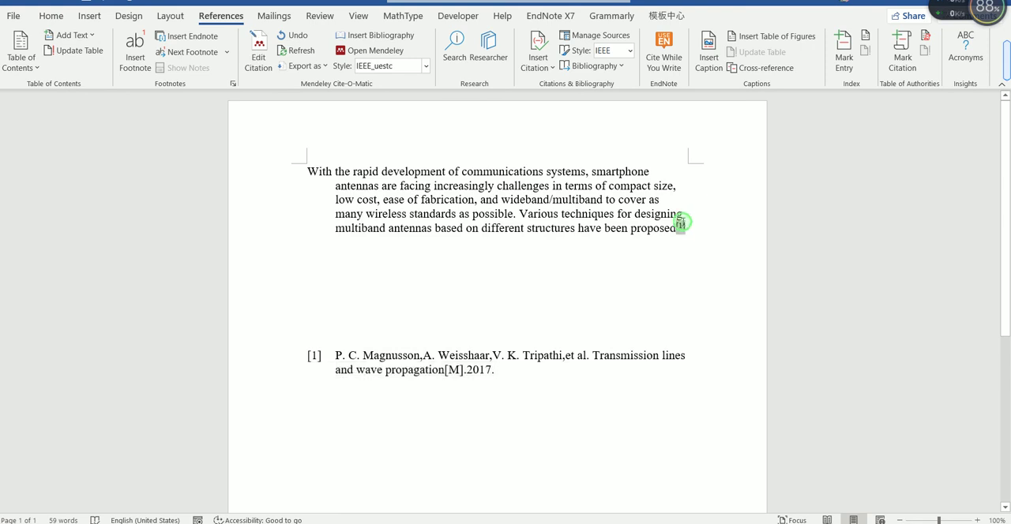
left_click(683, 248)
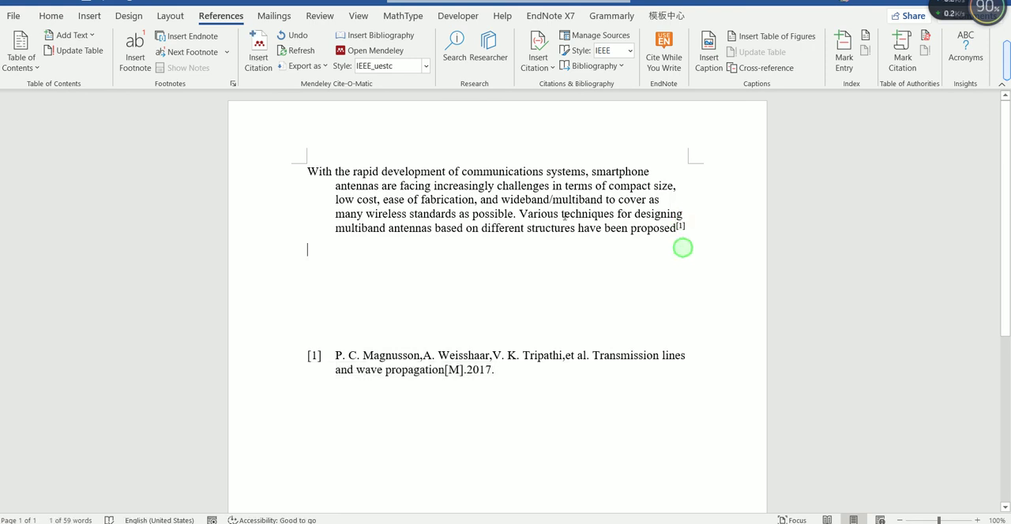
Step: Try the American Psychological Association 7th edition and IEEE citation styles on the document's references
left_click(687, 229)
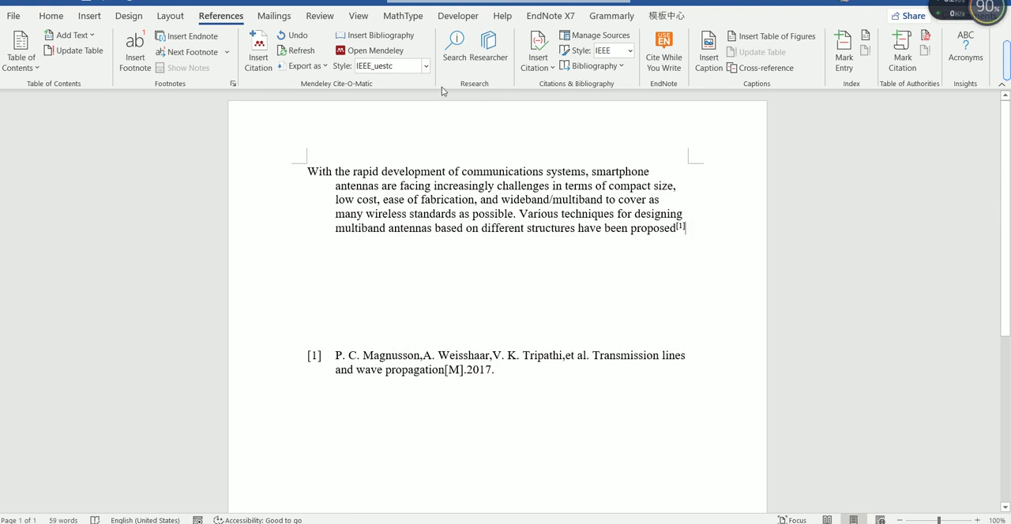
left_click(405, 68)
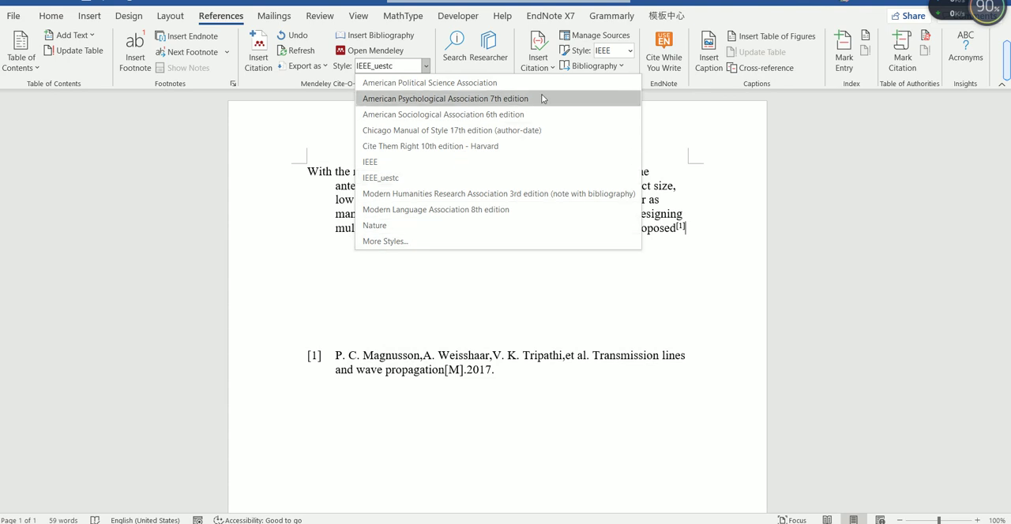
left_click(480, 99)
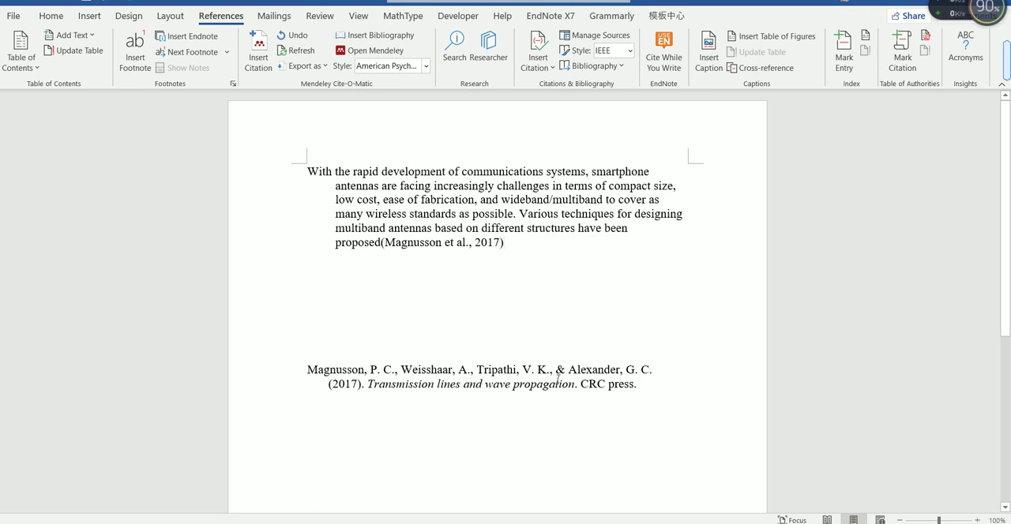
left_click(424, 67)
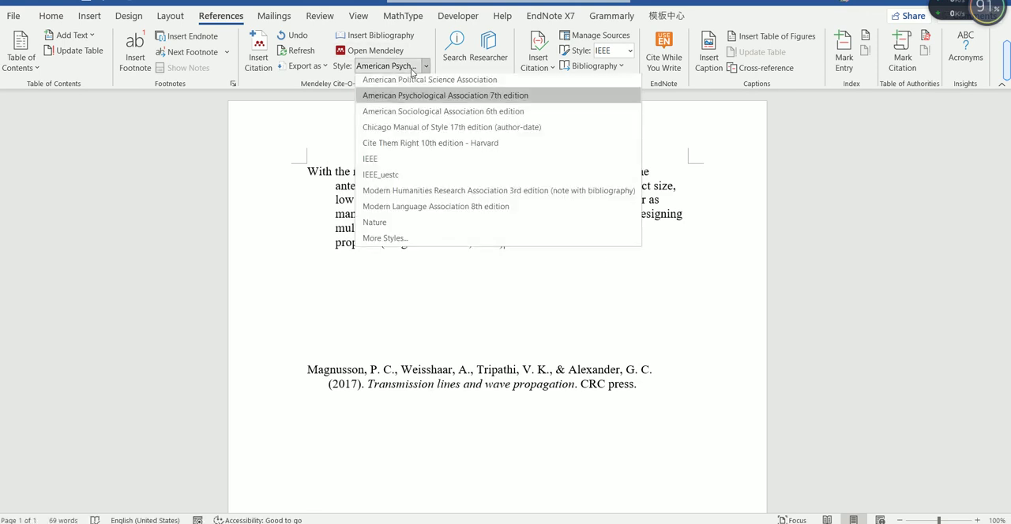
left_click(421, 163)
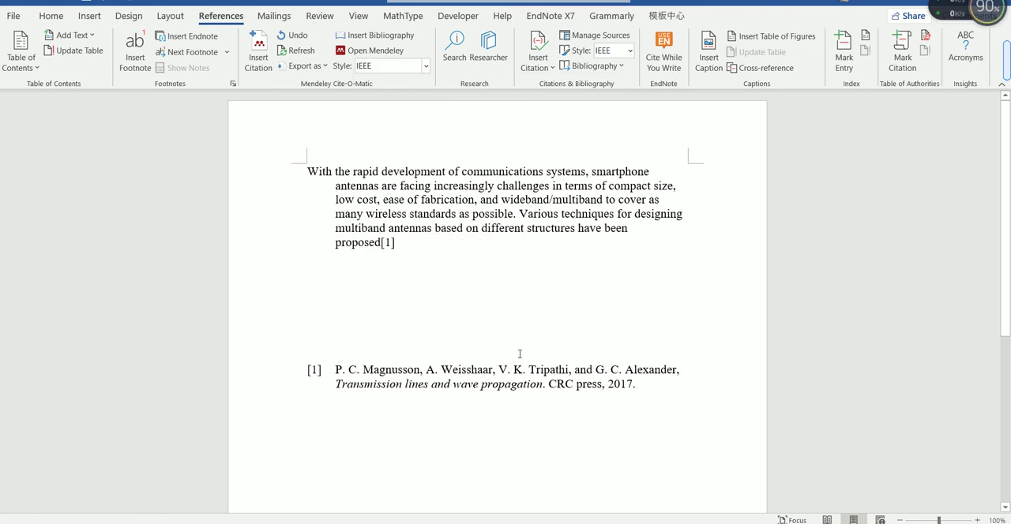
Step: Set the Mendeley citation style to American Psychological Association 7th edition
left_click(388, 65)
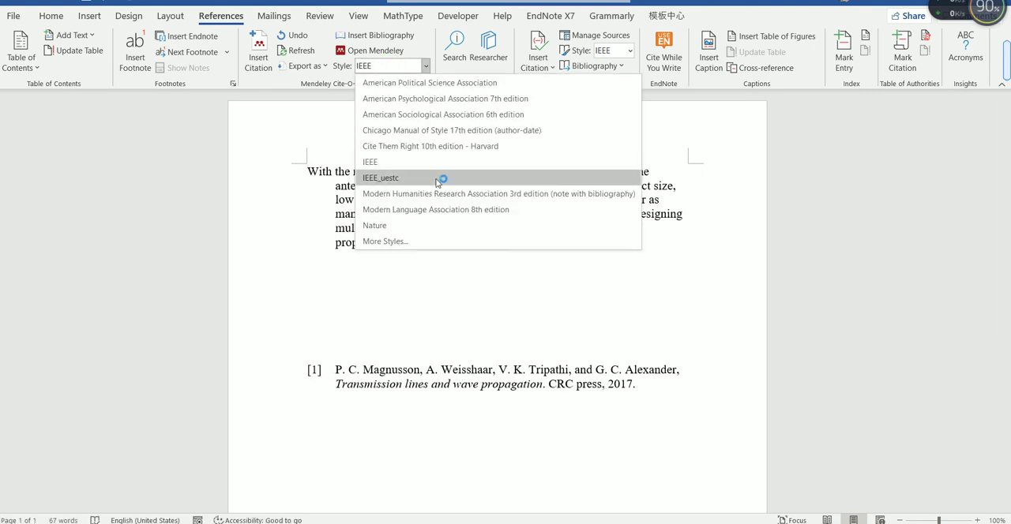
left_click(552, 99)
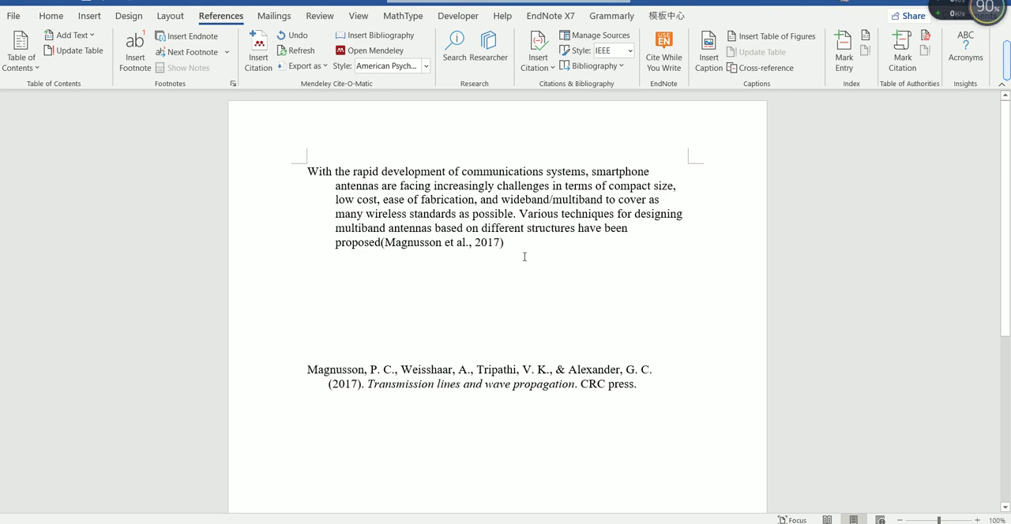
left_click(543, 286)
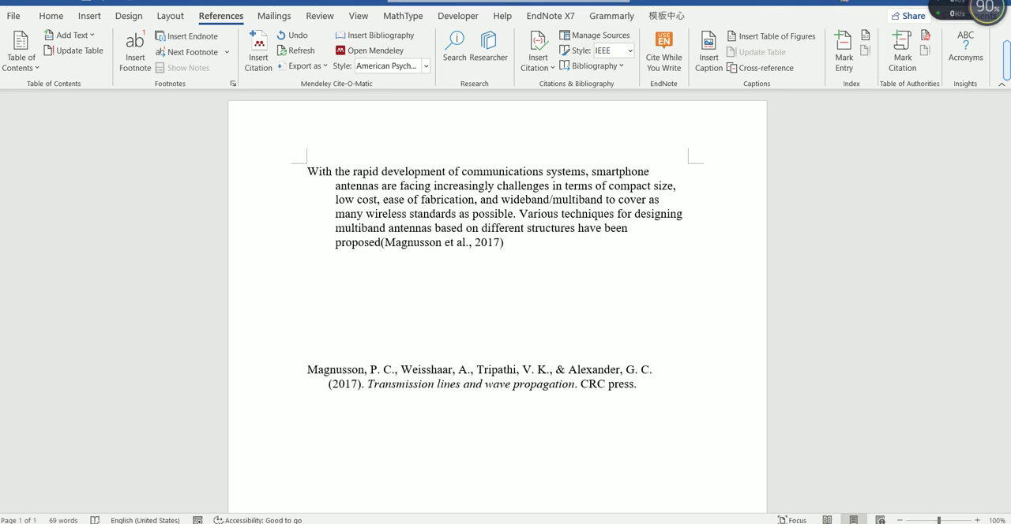
left_click(821, 523)
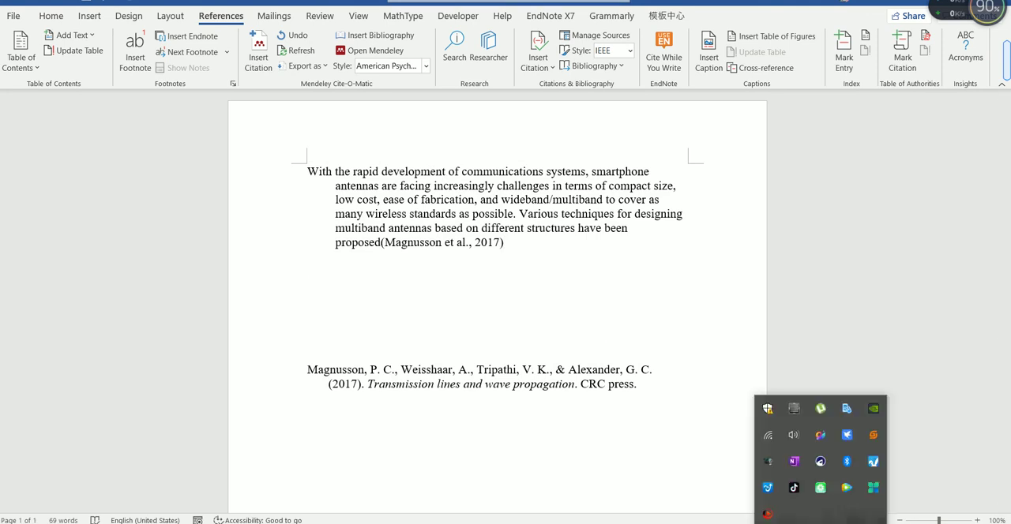
right_click(768, 462)
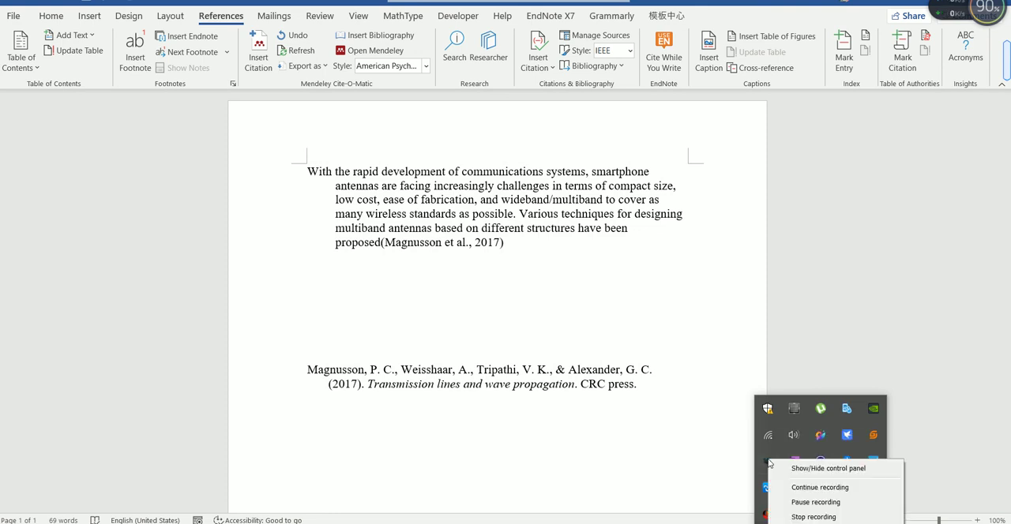